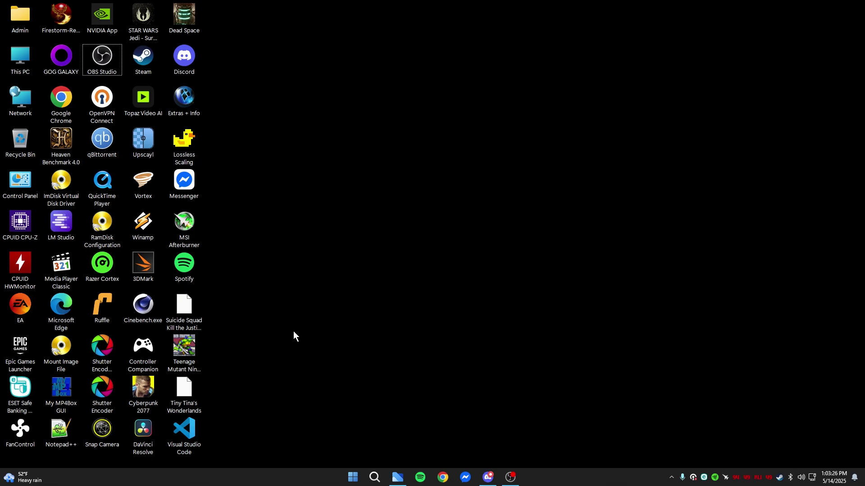
# Step: Launch Shutter Encoder from its OpenGL shortcut and move its window to the right
pyautogui.click(103, 345)
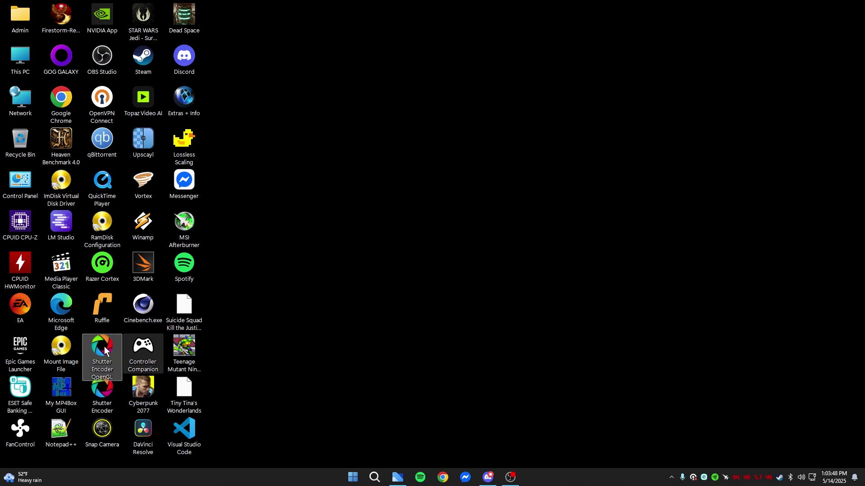
pyautogui.doubleClick(105, 347)
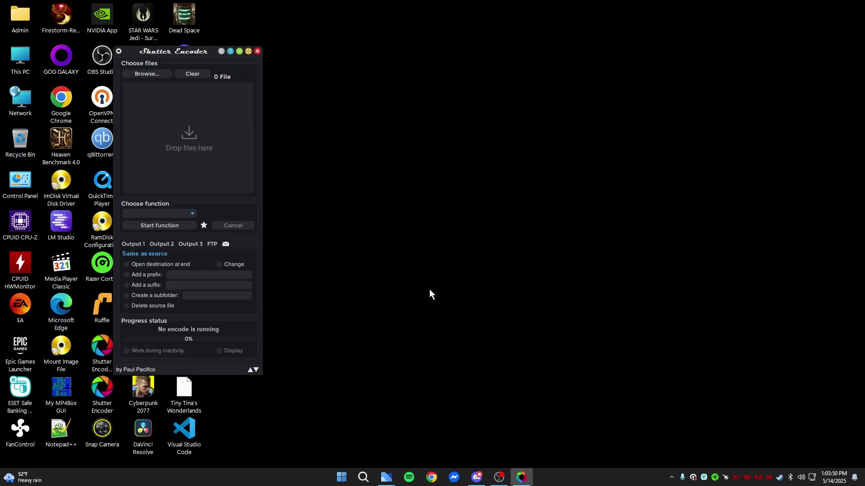
pyautogui.moveTo(198, 53); pyautogui.dragTo(606, 44)
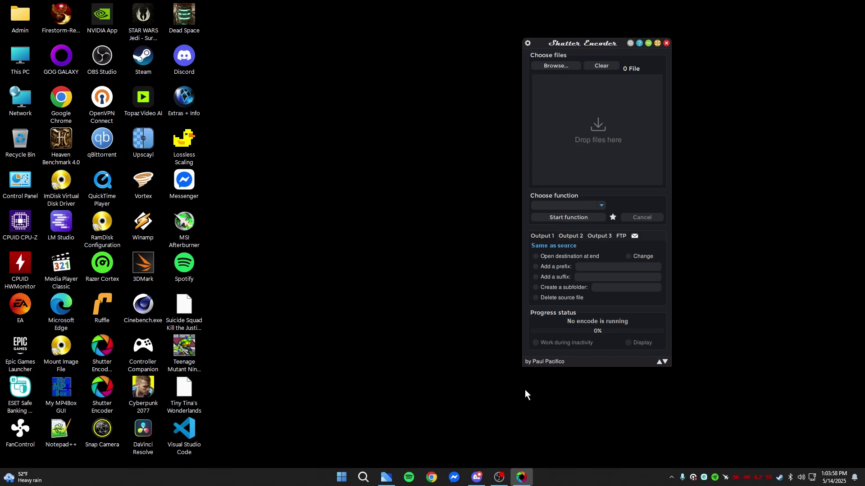
# Step: Drag Dead Space - PT2.mp4 from the Videos folder into Shutter Encoder's file list
pyautogui.click(396, 478)
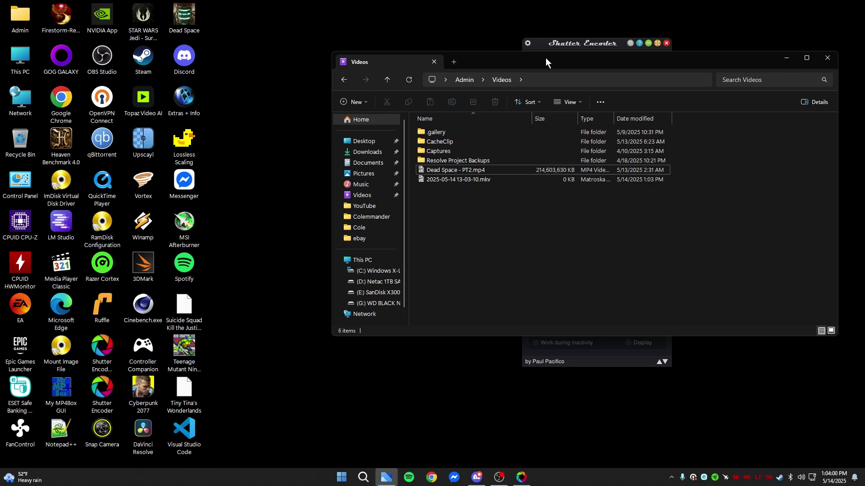
pyautogui.moveTo(544, 62)
pyautogui.mouseDown()
pyautogui.moveTo(530, 71)
pyautogui.moveTo(226, 52)
pyautogui.mouseUp()
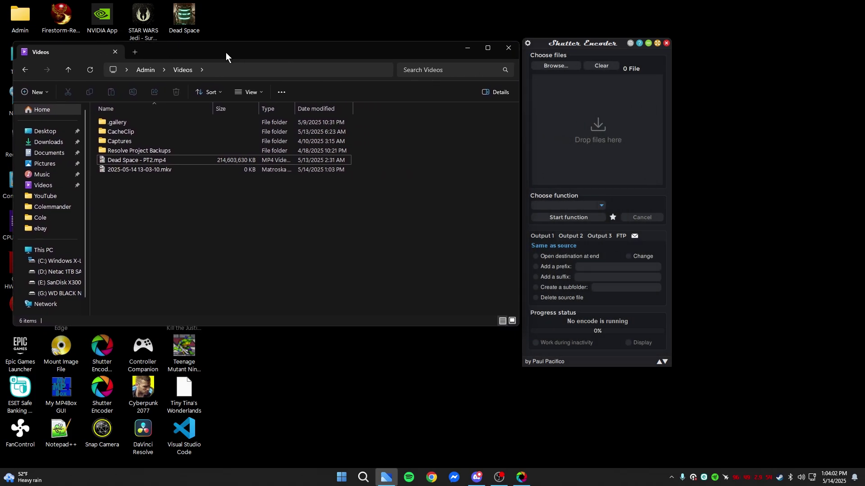
pyautogui.click(130, 161)
pyautogui.moveTo(131, 161); pyautogui.dragTo(151, 160)
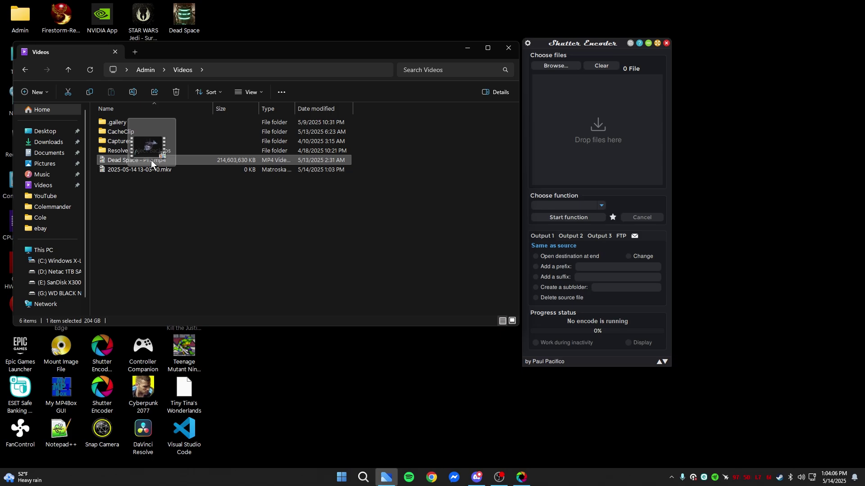
pyautogui.moveTo(151, 160); pyautogui.dragTo(591, 151)
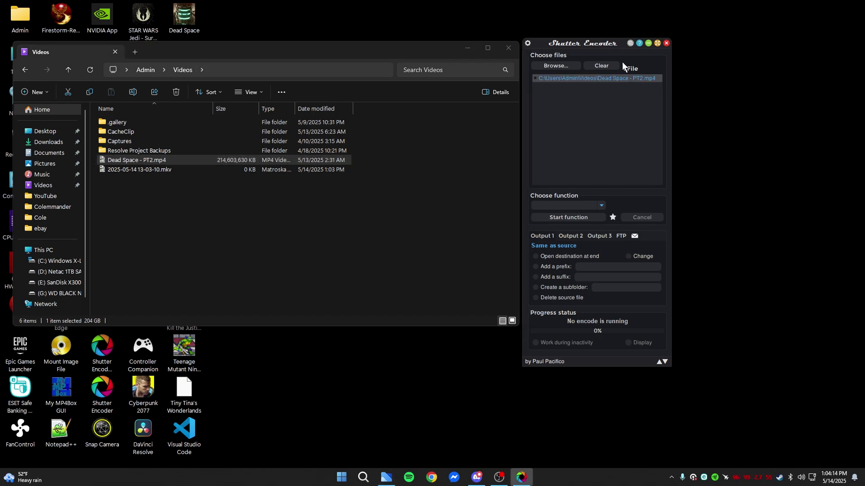
pyautogui.moveTo(607, 45); pyautogui.dragTo(534, 56)
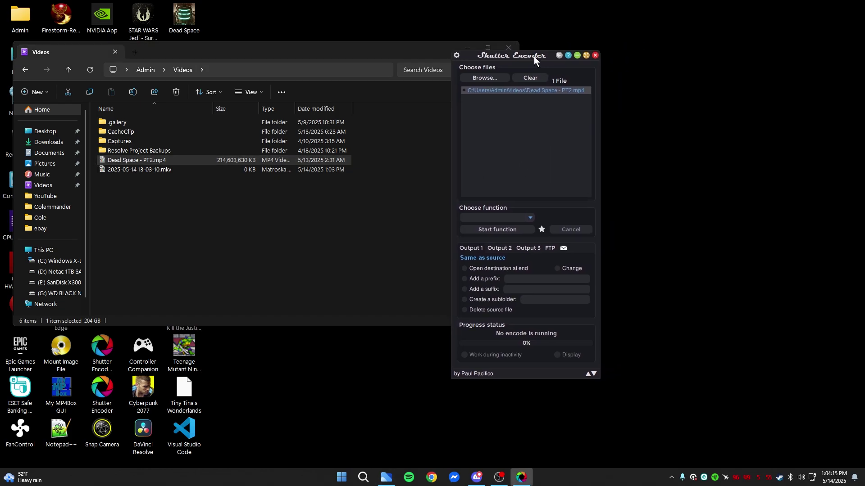
# Step: Pick H.265 from the Output codecs in the function list, giving .mp4 output
pyautogui.click(531, 217)
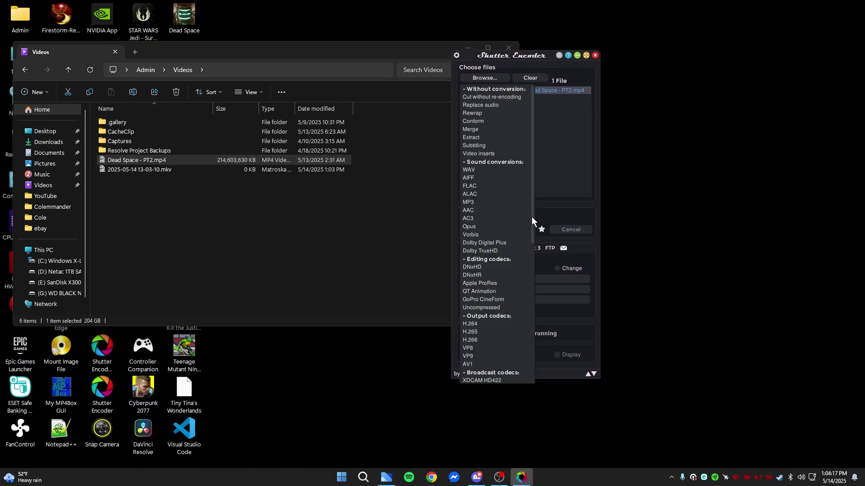
pyautogui.click(493, 331)
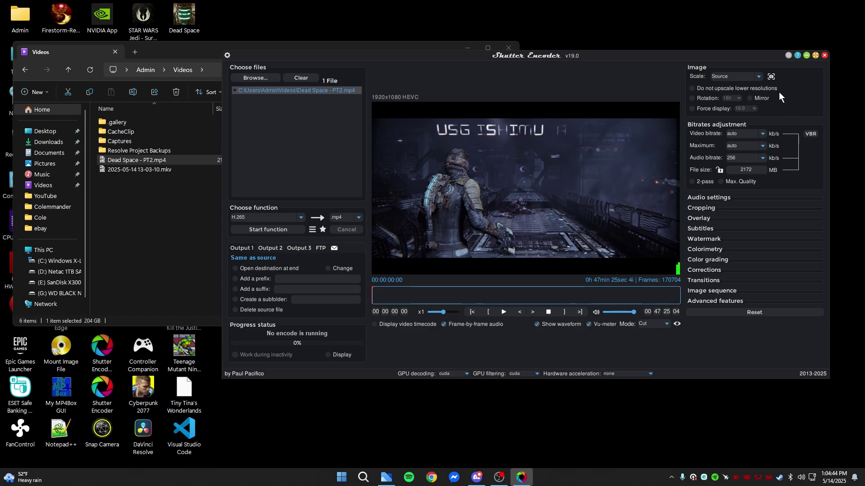
# Step: Switch video bitrate to constant quality 17 and set the audio Convert option to Copy
pyautogui.click(816, 137)
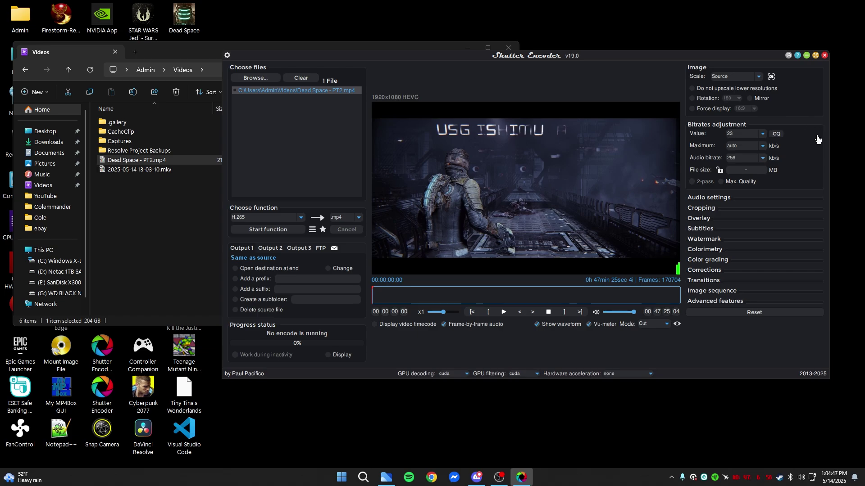
pyautogui.click(763, 133)
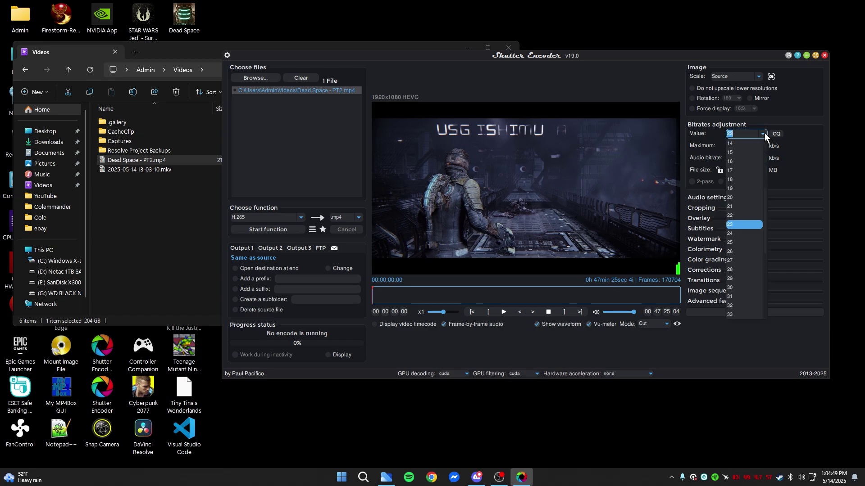
pyautogui.click(740, 172)
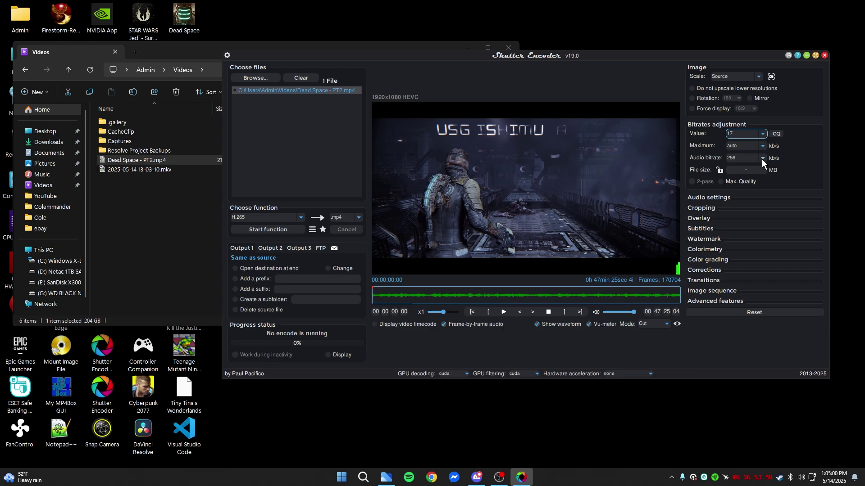
pyautogui.click(721, 197)
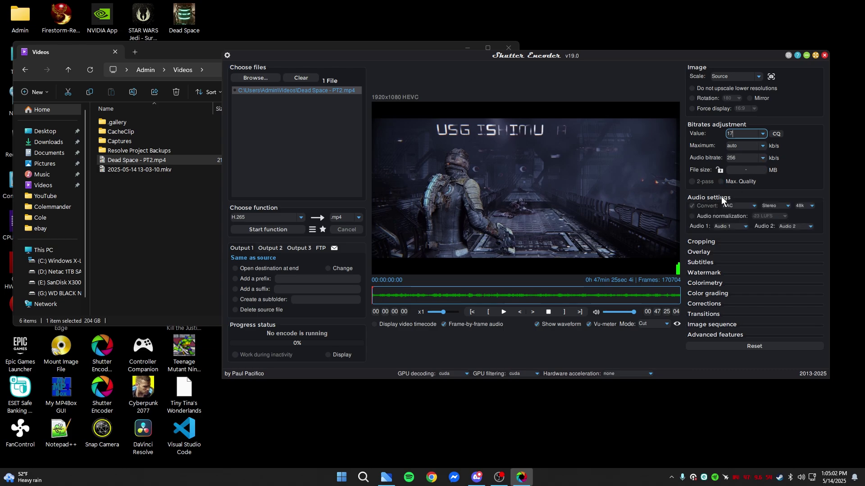
pyautogui.click(752, 205)
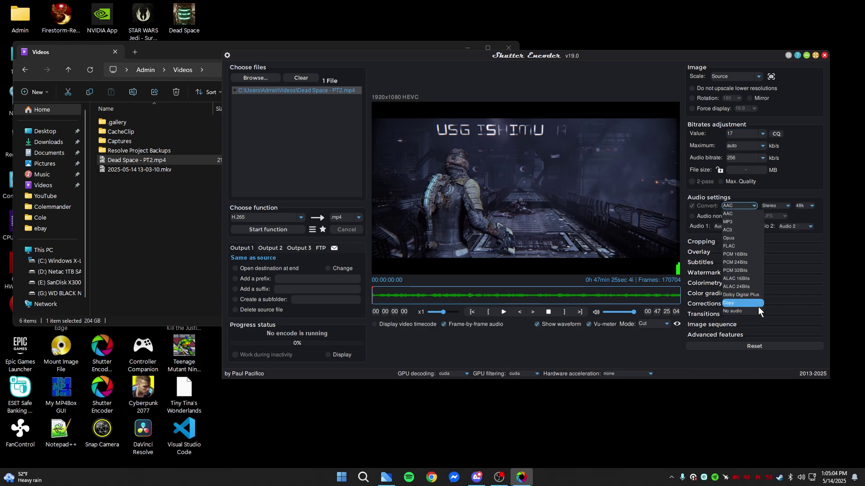
pyautogui.click(741, 303)
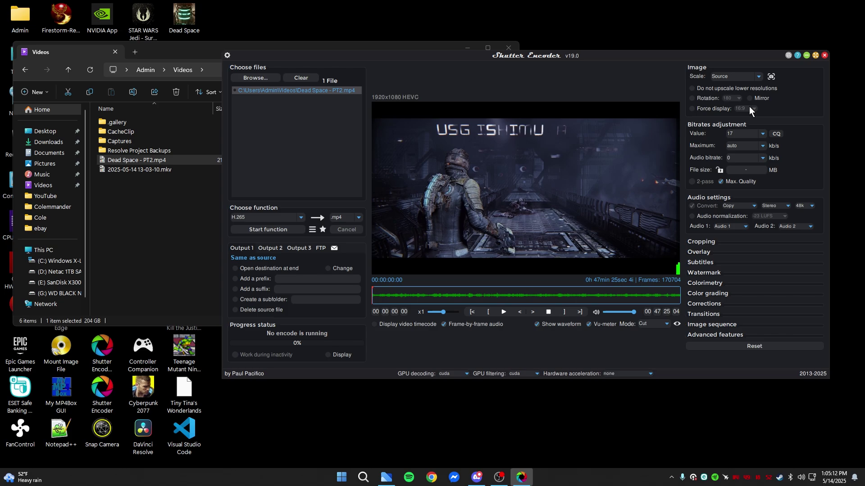
# Step: Upscale to 3840x2160 with Nvidia NVENC acceleration and start encoding Dead Space - PT2.mp4
pyautogui.click(759, 77)
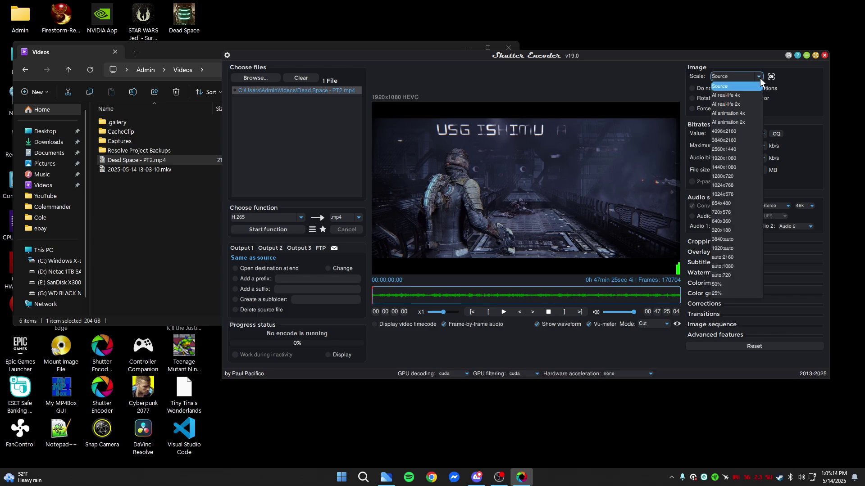
pyautogui.click(740, 141)
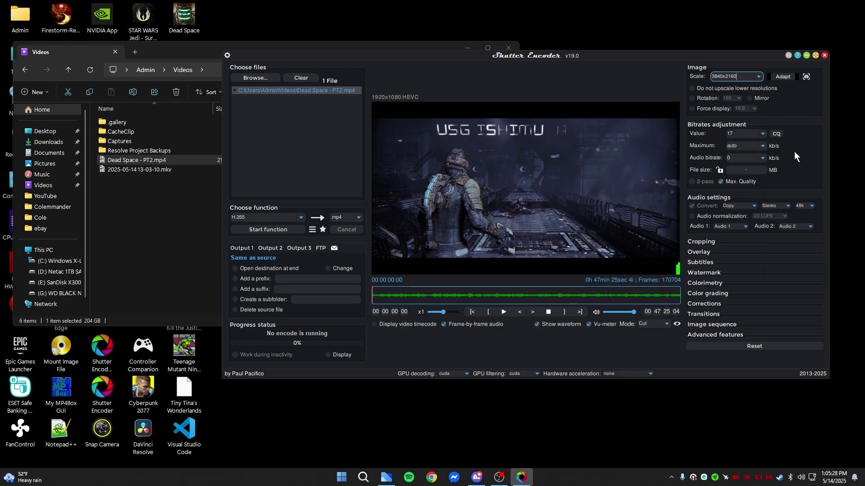
pyautogui.click(623, 371)
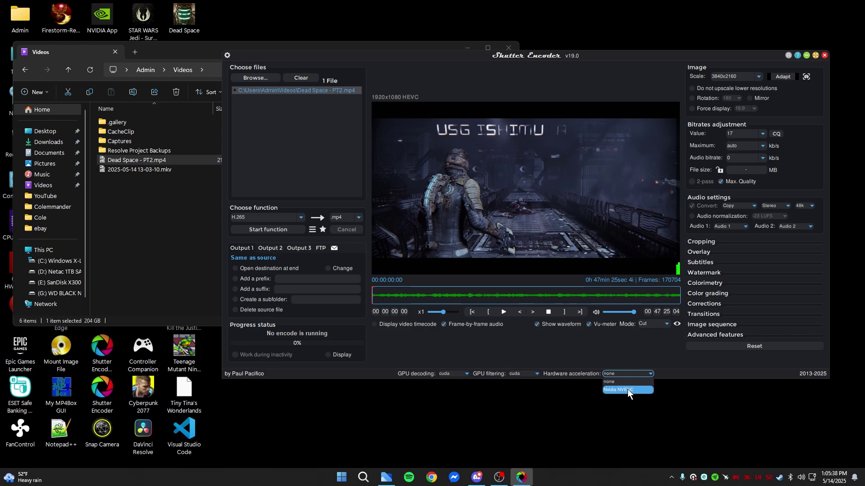
pyautogui.click(628, 389)
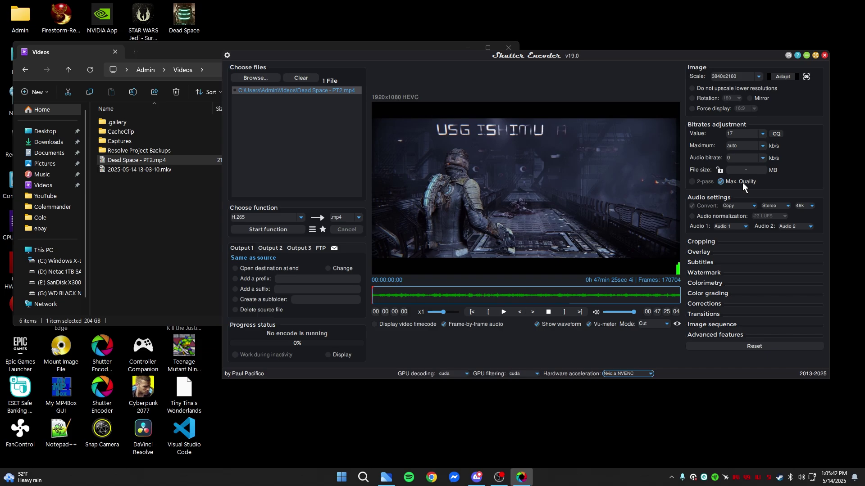
pyautogui.click(268, 230)
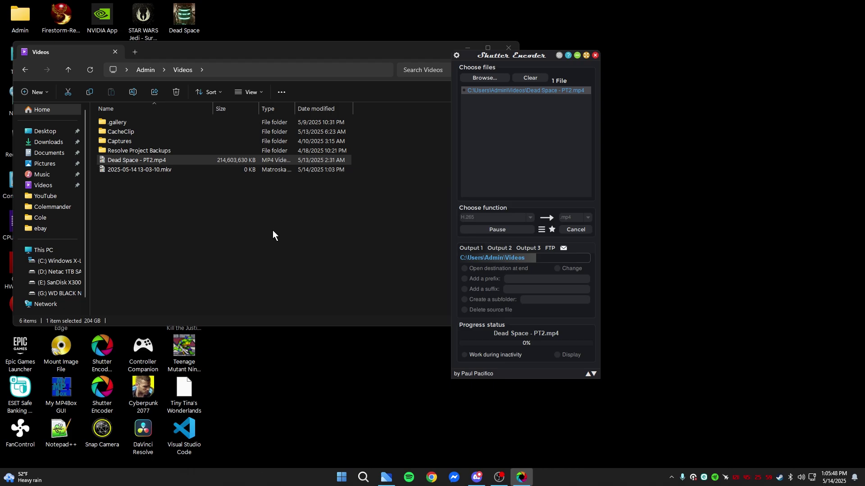
# Step: Review the scale mode in the Settings window, keep lanczos, and close Settings
pyautogui.click(457, 57)
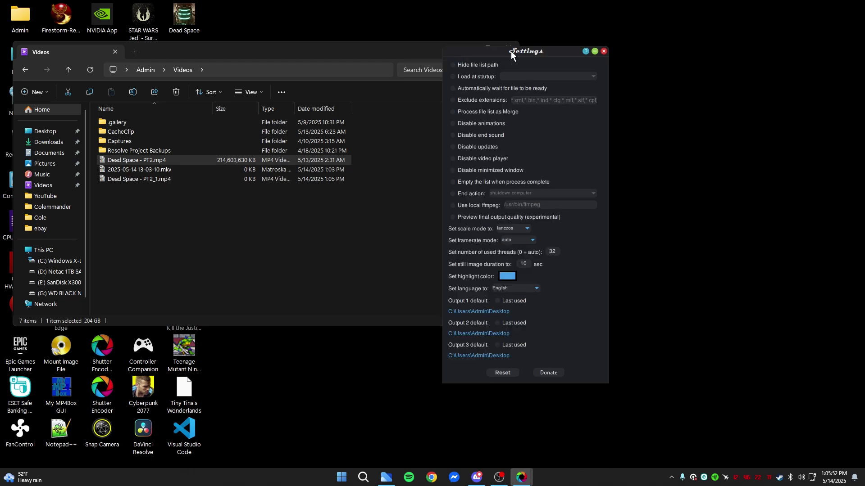
pyautogui.moveTo(511, 50); pyautogui.dragTo(687, 41)
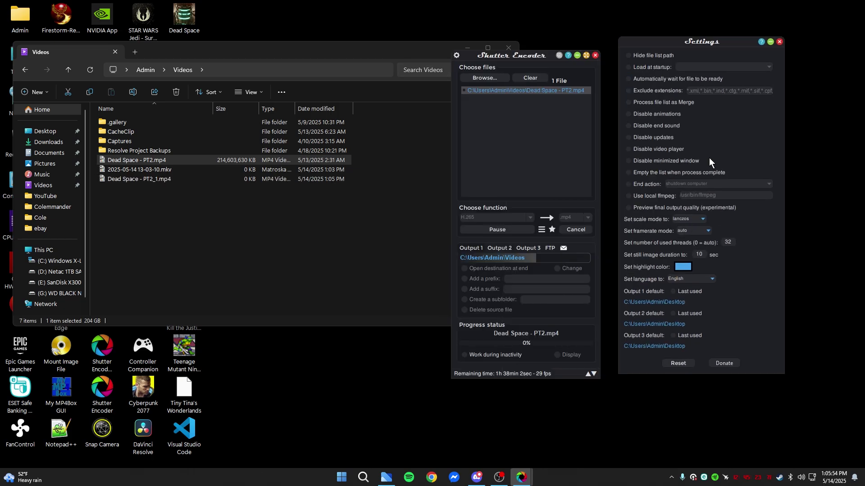
pyautogui.click(703, 219)
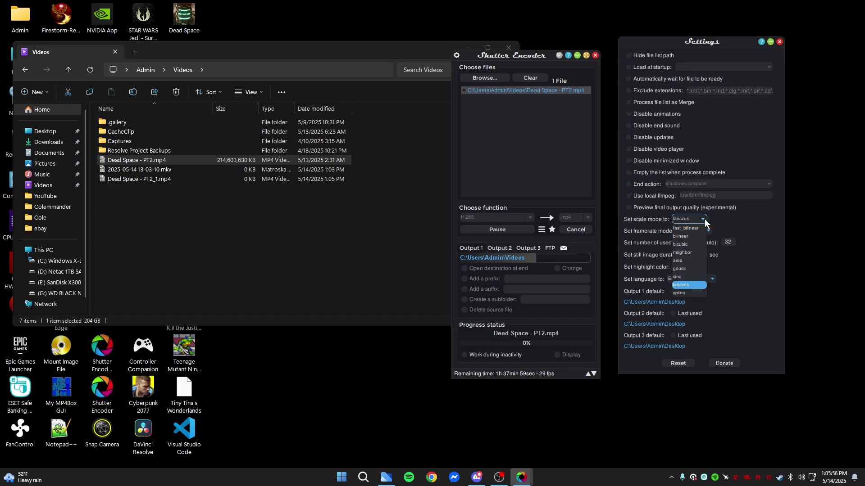
pyautogui.click(702, 284)
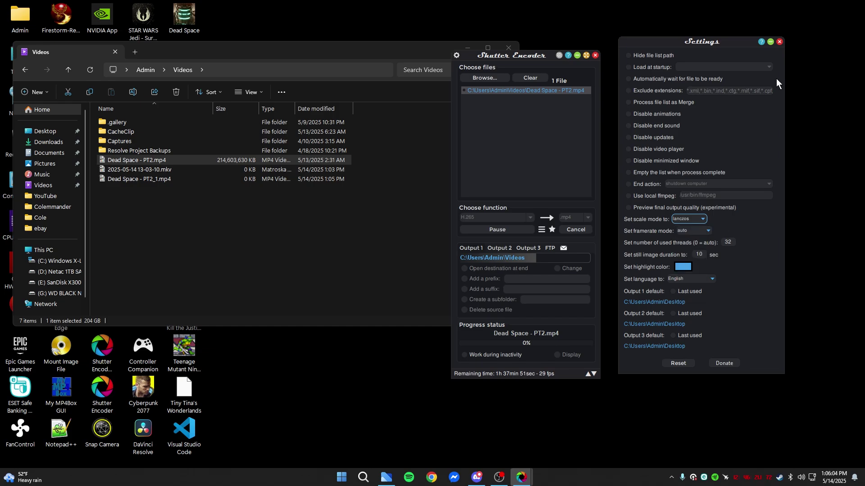
pyautogui.click(779, 42)
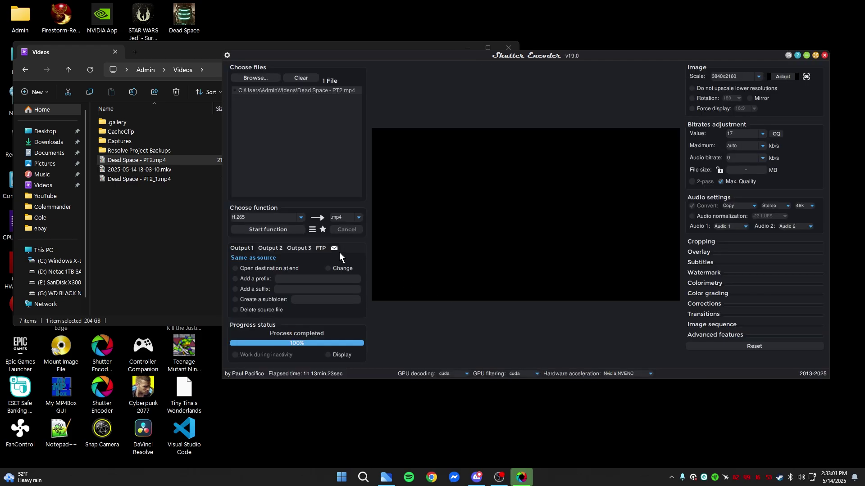
# Step: Check the Videos folder to find Dead Space - PT2_1.mp4 at 74,925,171 KB
pyautogui.click(168, 198)
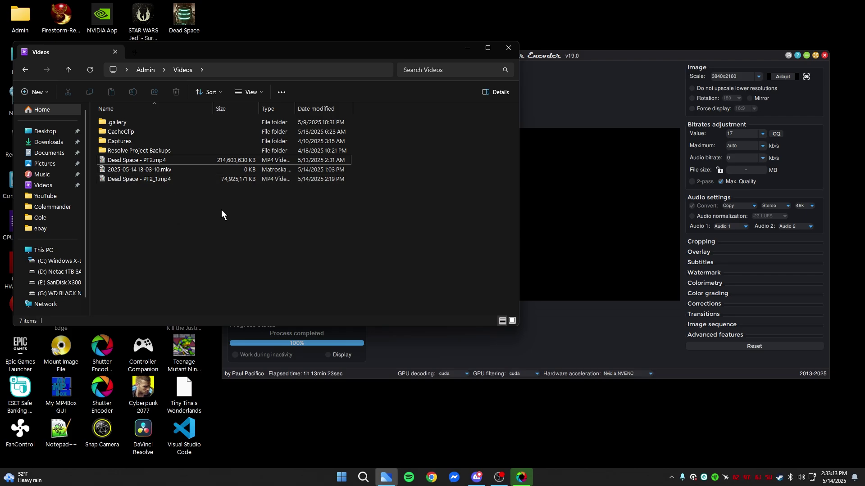
# Step: Return to Shutter Encoder and review the quality Value list, leaving it at 17
pyautogui.click(536, 312)
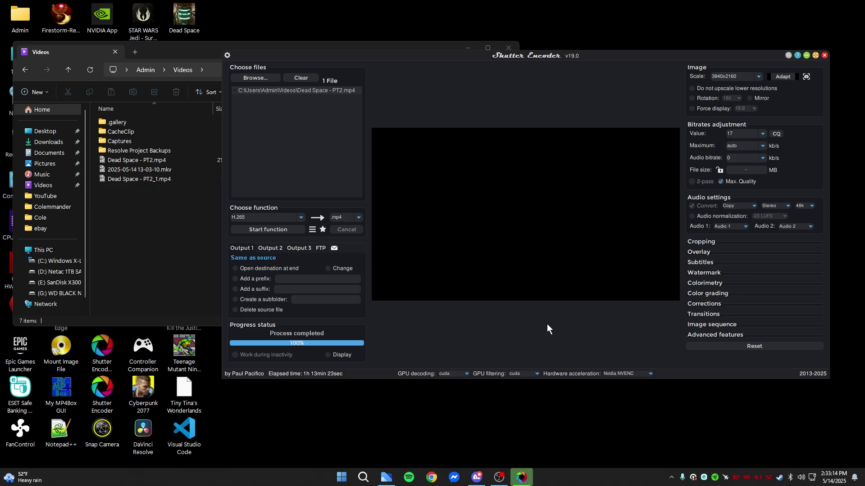
pyautogui.click(765, 135)
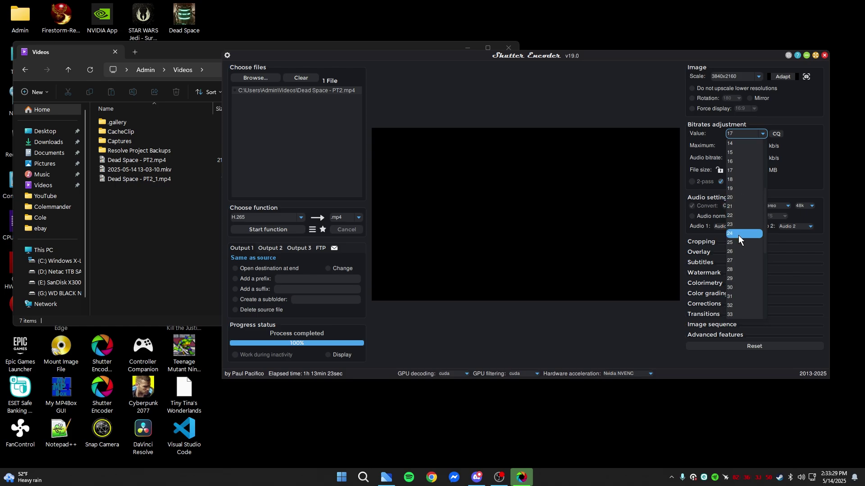
pyautogui.click(664, 325)
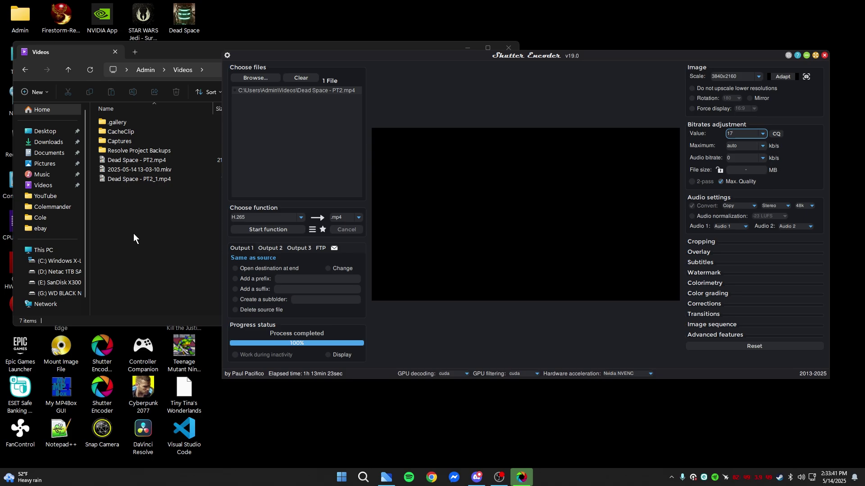
# Step: Play the original Dead Space - PT2.mp4 briefly, pause it, and close the player
pyautogui.click(143, 185)
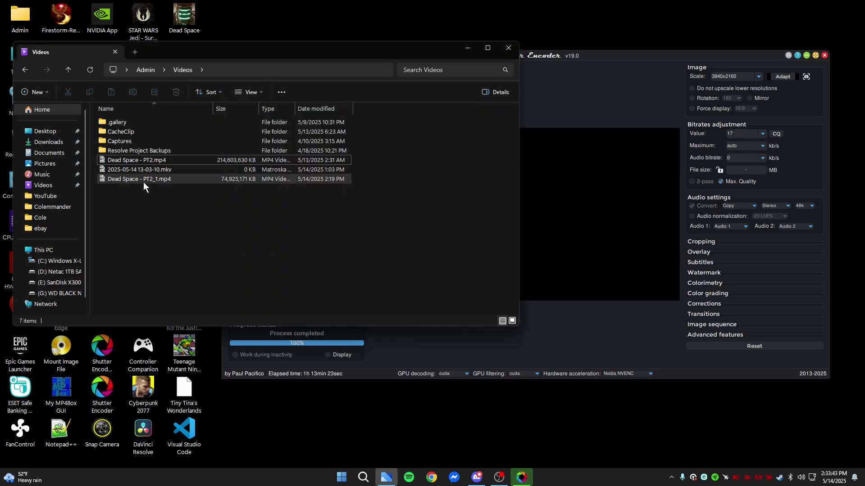
pyautogui.click(151, 158)
pyautogui.doubleClick(151, 158)
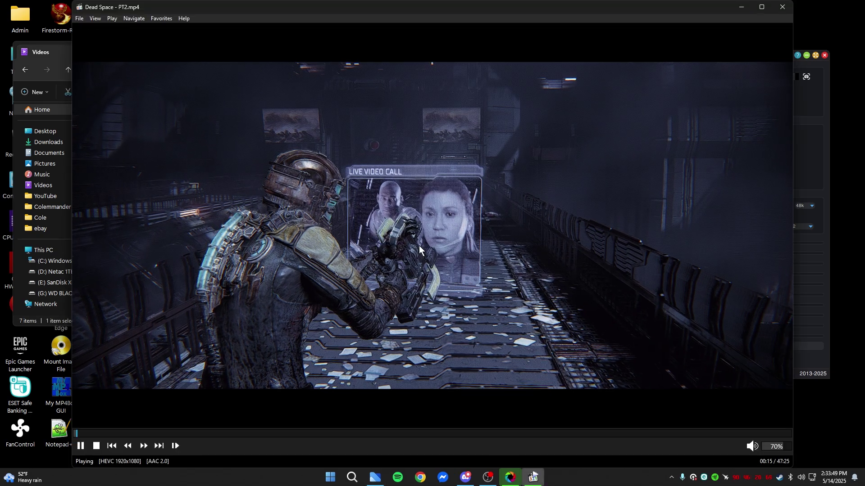
pyautogui.click(512, 212)
pyautogui.click(782, 7)
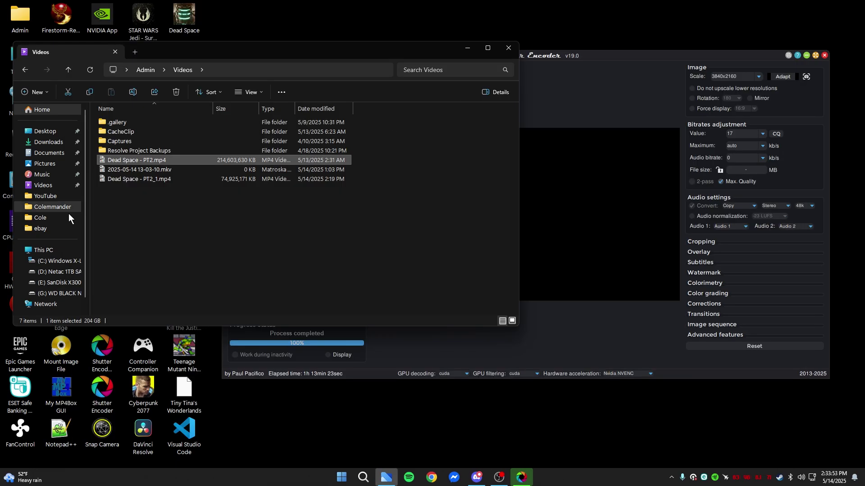
# Step: Play Dead Space - PT2_1.mp4, confirm 3840x2160 HEVC in its properties, and pause it
pyautogui.doubleClick(132, 179)
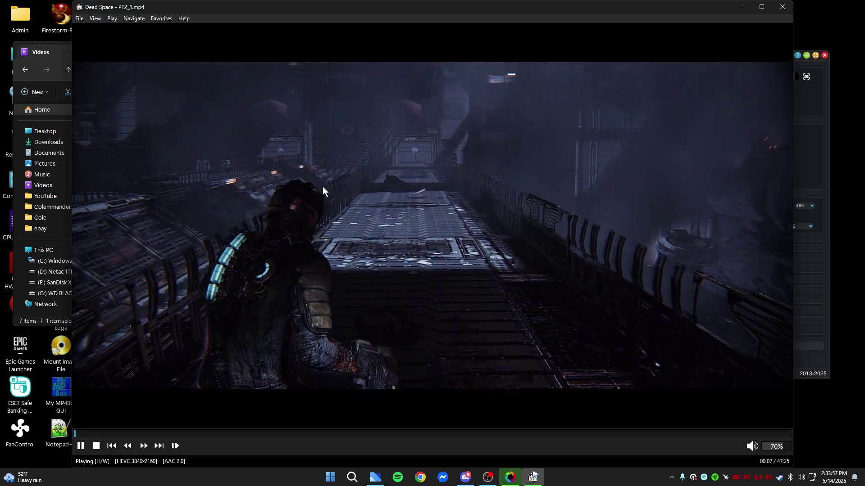
pyautogui.rightClick(309, 170)
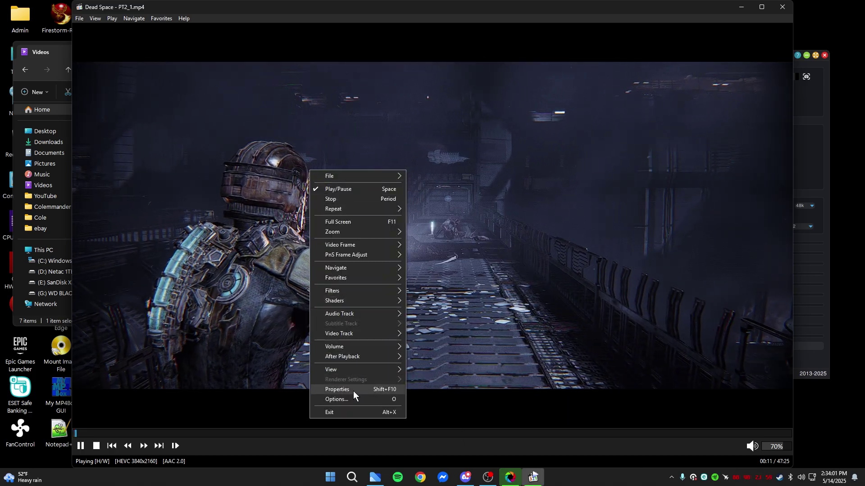
pyautogui.click(353, 390)
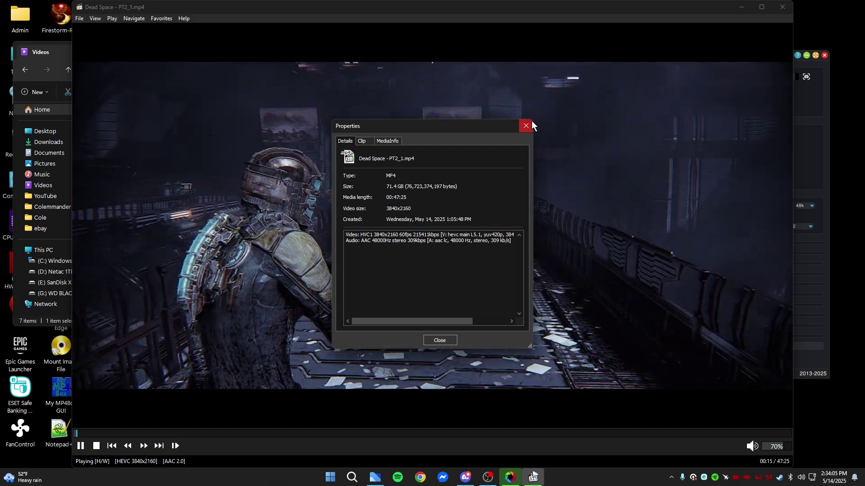
pyautogui.click(525, 125)
pyautogui.scroll(-11, 533, 120)
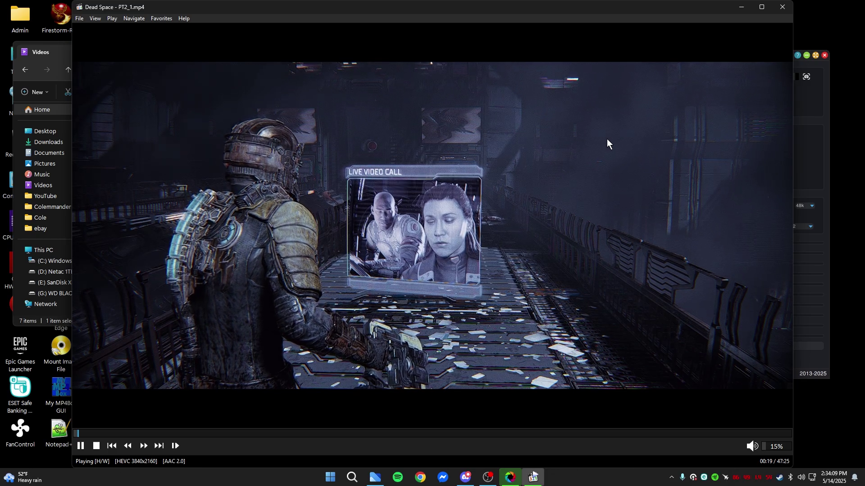
pyautogui.press('space')
# Step: Close the player, reopen and close the encoder Settings, and confirm Nvidia NVENC acceleration
pyautogui.click(783, 6)
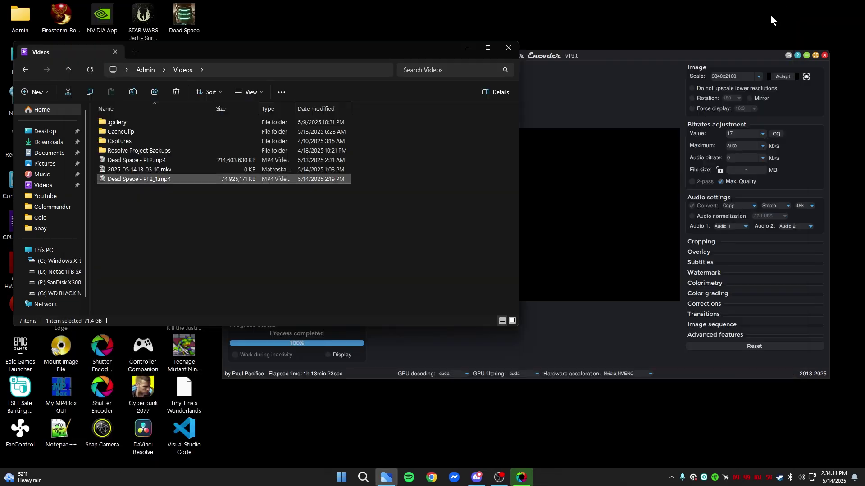
pyautogui.click(630, 62)
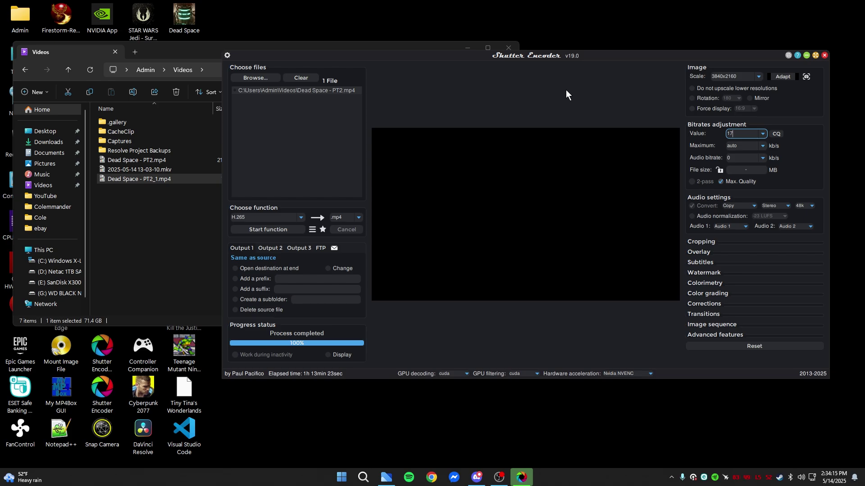
pyautogui.click(228, 56)
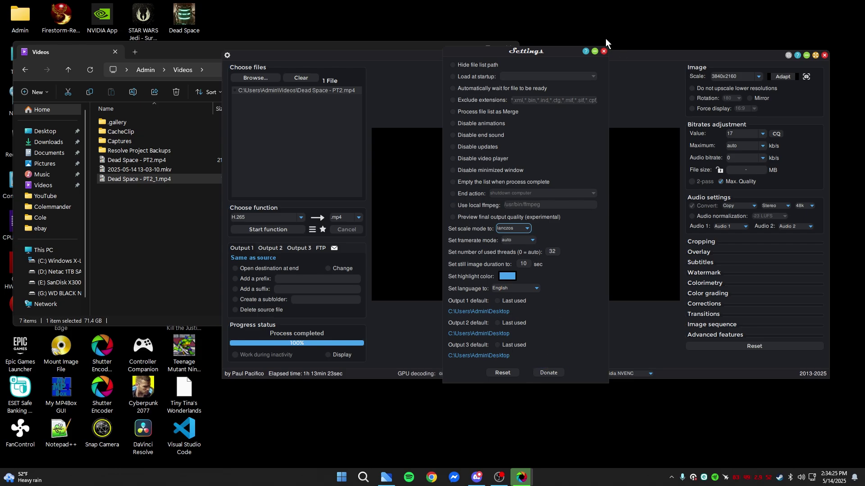
pyautogui.click(603, 50)
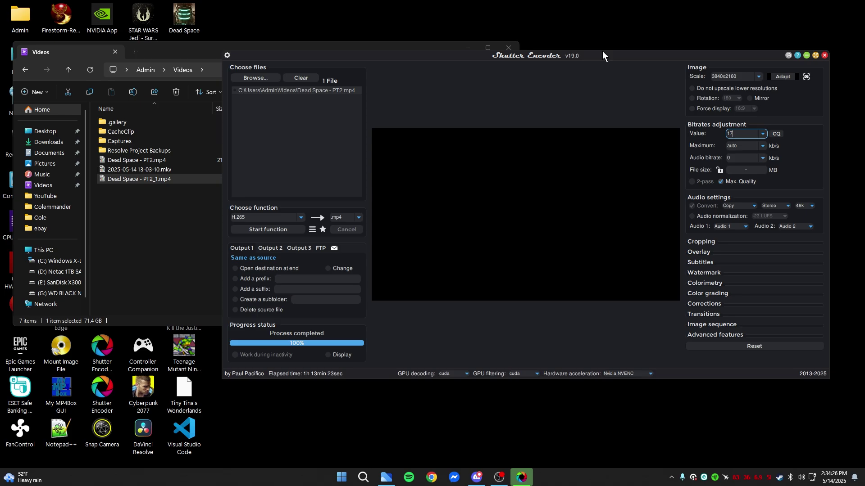
pyautogui.click(633, 377)
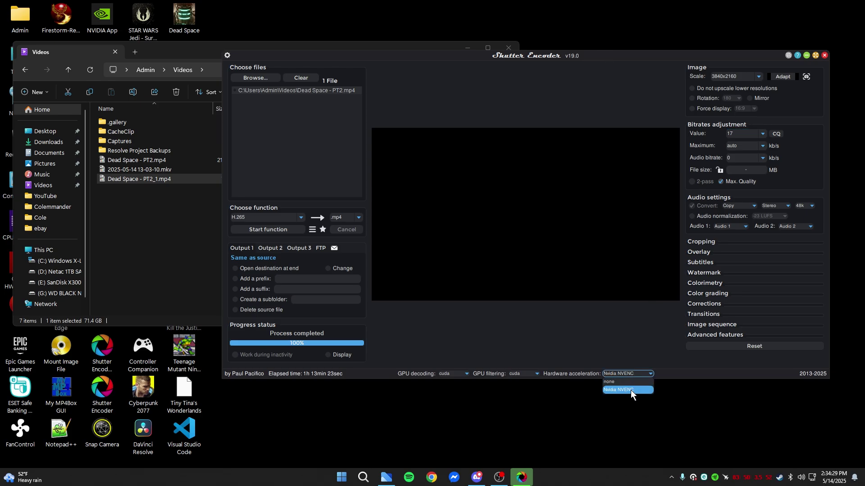